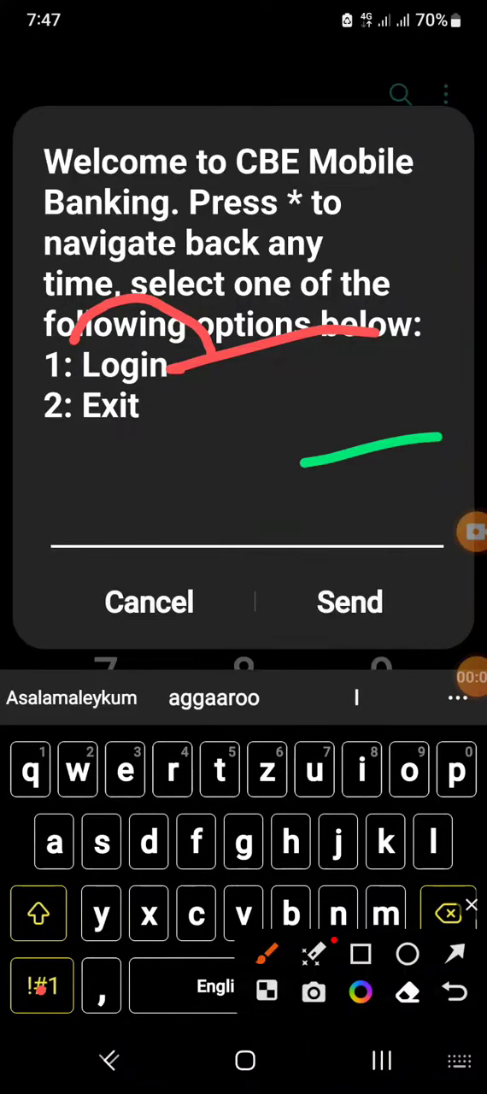
# - Remove the green annotation mark below Exit on the CBE Mobile Banking login menu
pyautogui.click(455, 992)
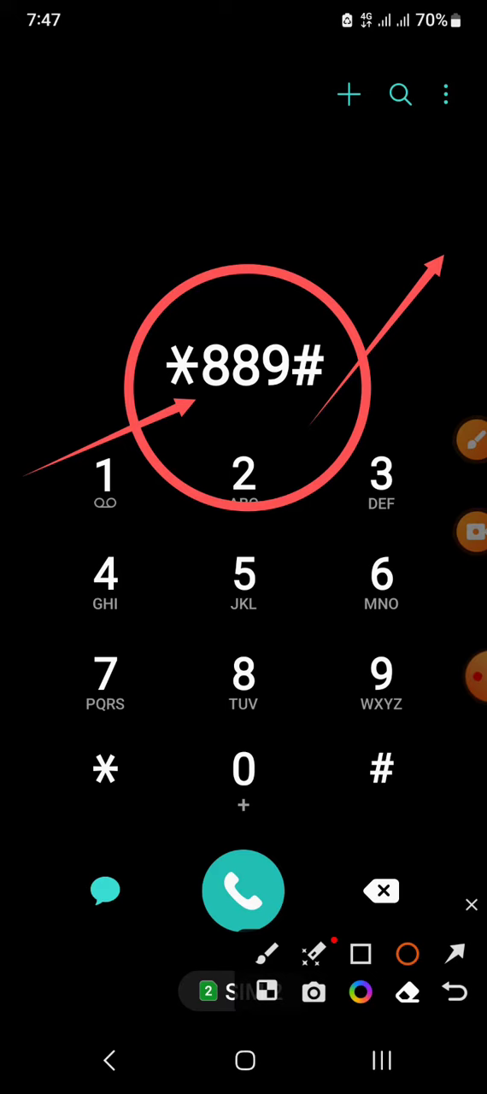
pyautogui.click(475, 678)
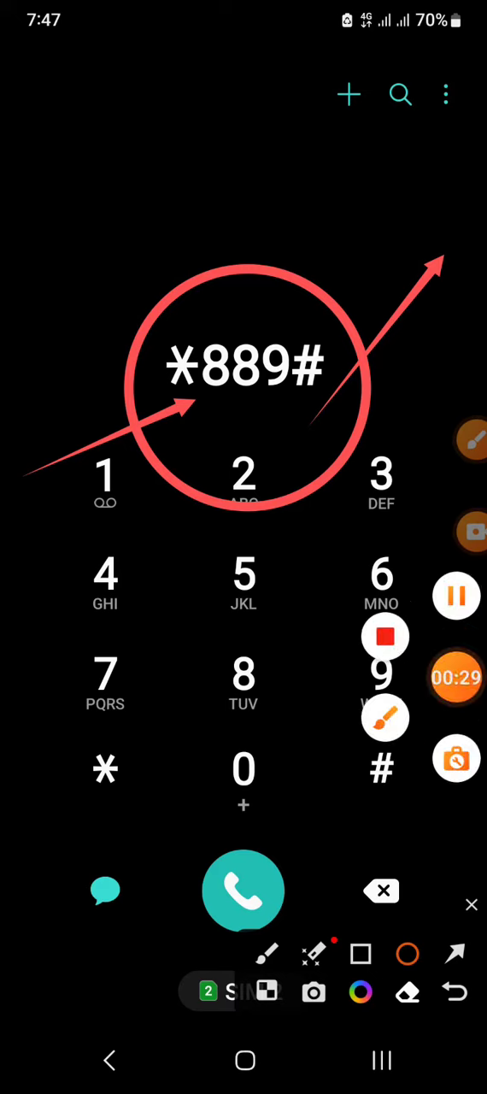